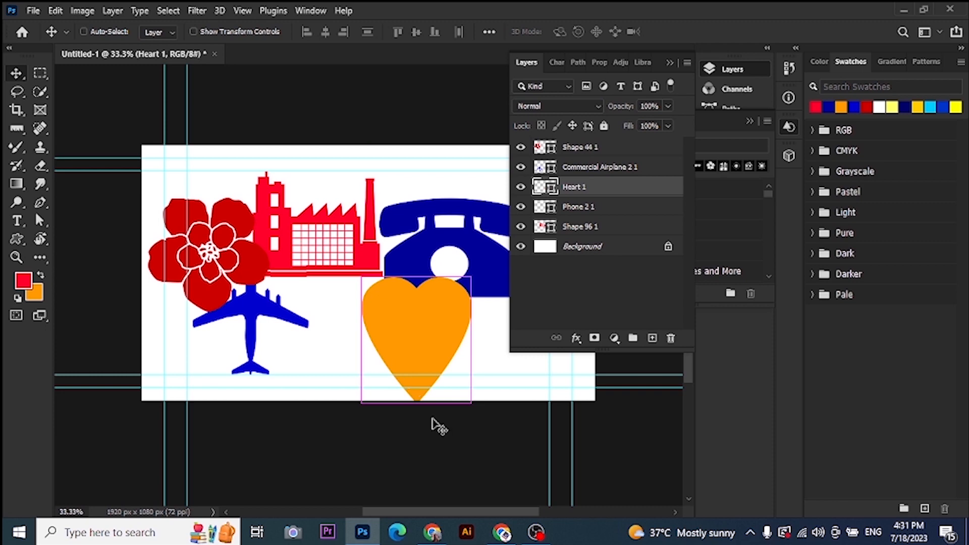
Scale down the orange heart and place it just below the phone, near the lower guides.
{"action": "left_click_drag", "start_coordinate": [470, 404], "coordinate": [456, 386]}
{"action": "left_click_drag", "start_coordinate": [421, 335], "coordinate": [442, 338]}
{"action": "key", "text": "Return"}
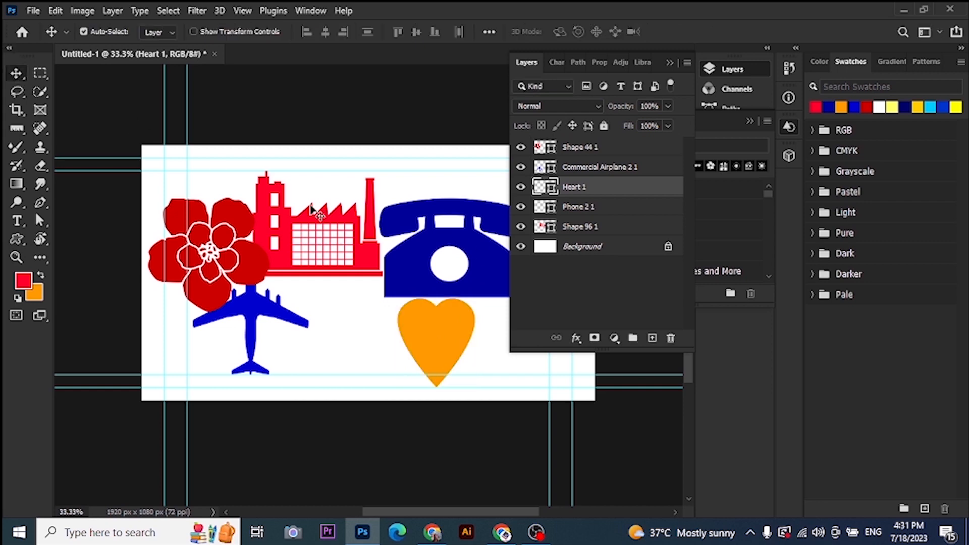
Scale the blue phone to about 63% and move it down to touch the top of the heart.
{"action": "left_click", "coordinate": [485, 268]}
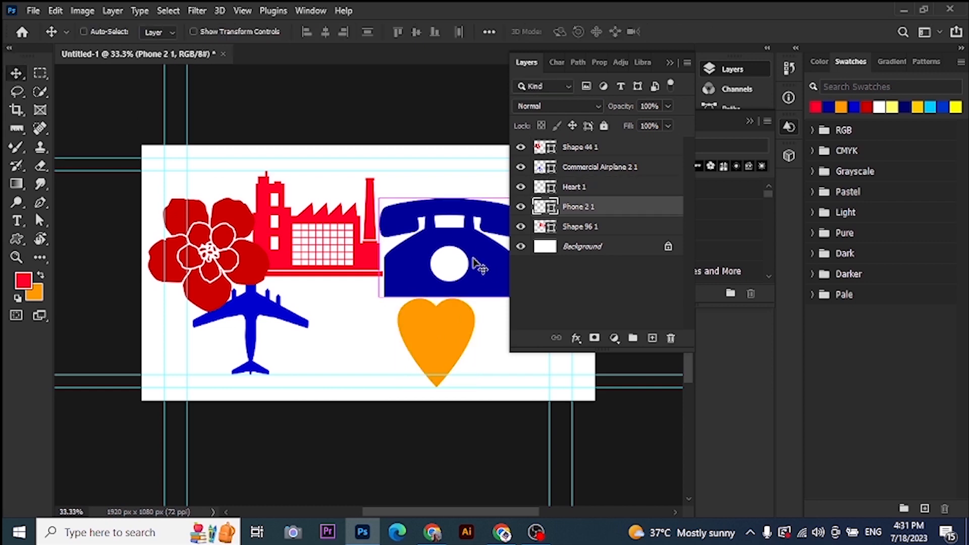
{"action": "key", "text": "ctrl+t"}
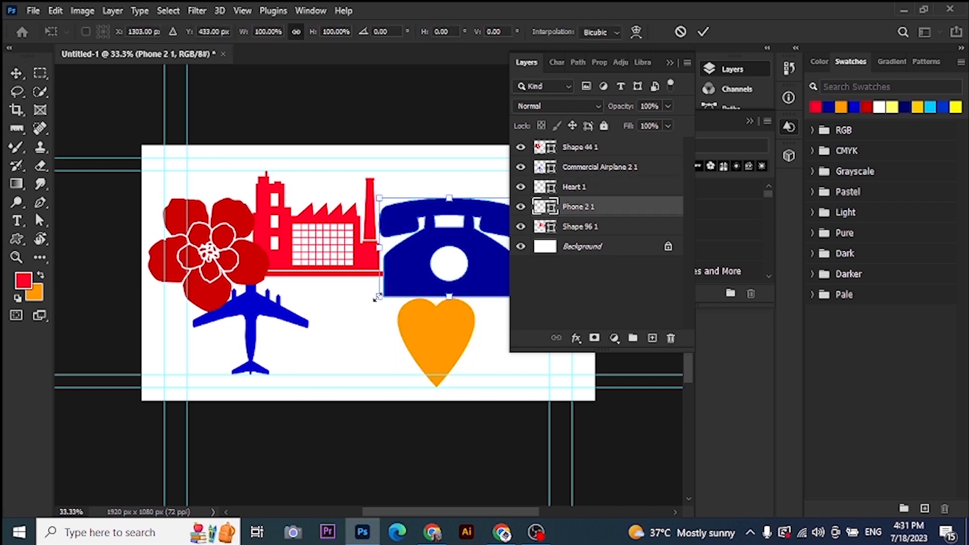
{"action": "left_click_drag", "start_coordinate": [378, 297], "coordinate": [405, 278]}
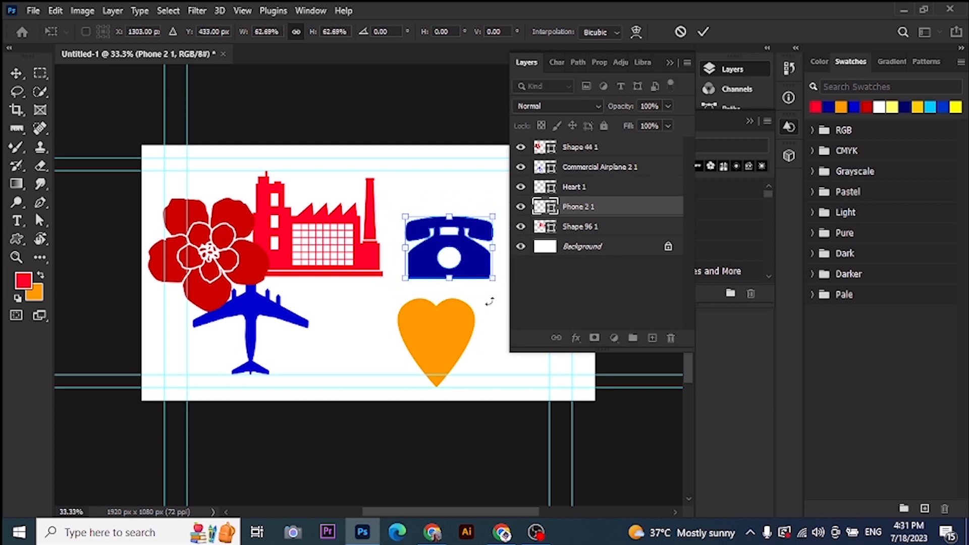
{"action": "left_click_drag", "start_coordinate": [462, 262], "coordinate": [467, 287]}
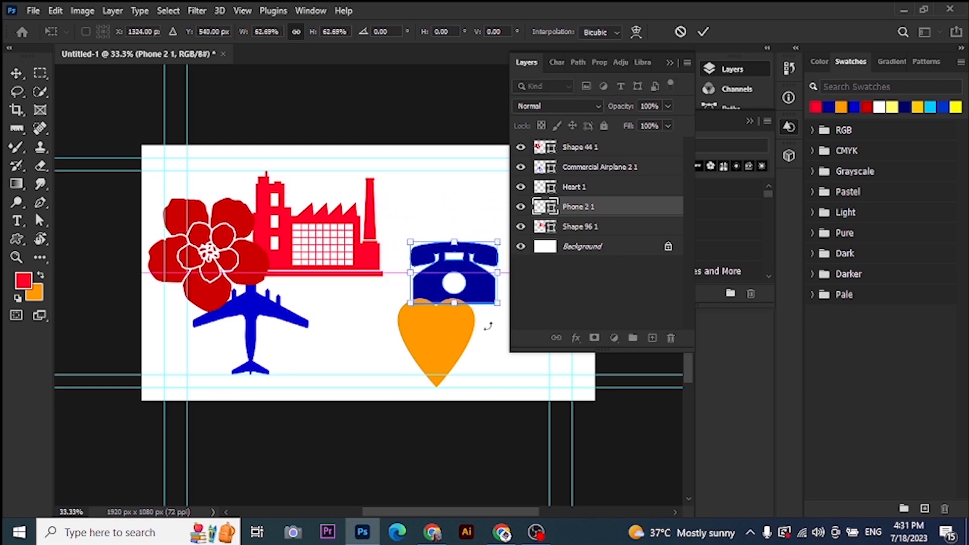
{"action": "key", "text": "Return"}
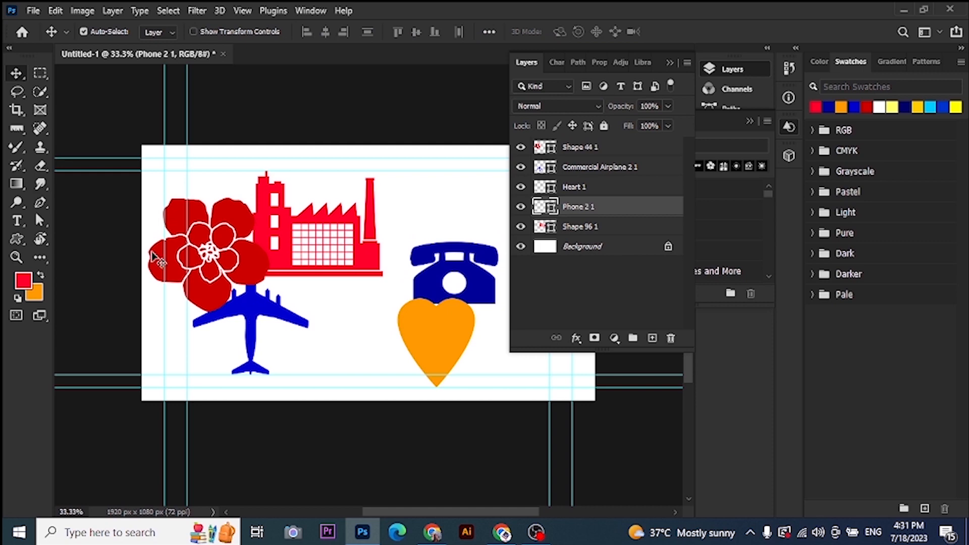
Move the airplane above the phone, scale it to about 71%, and place it overlapping the phone's top.
{"action": "left_click_drag", "start_coordinate": [246, 321], "coordinate": [439, 211]}
{"action": "key", "text": "ctrl+t"}
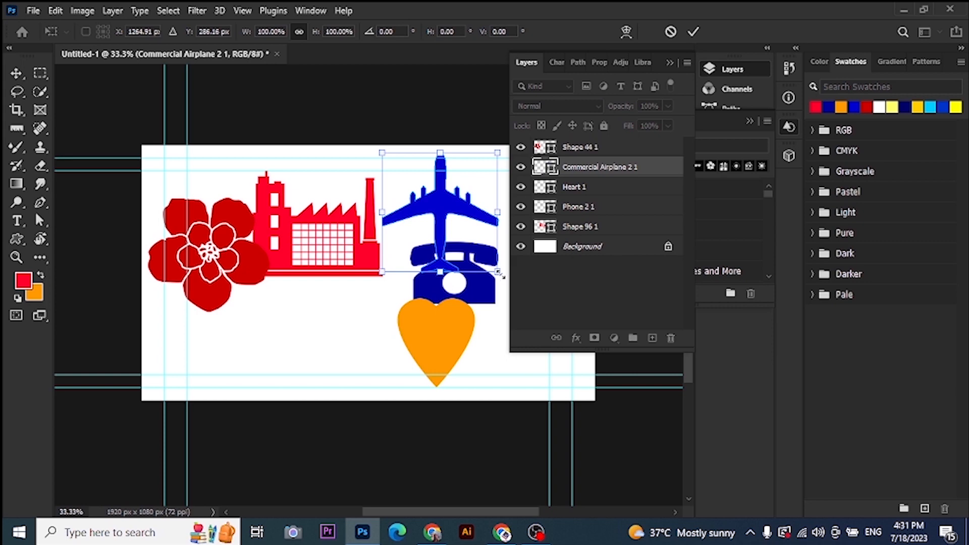
{"action": "left_click_drag", "start_coordinate": [497, 272], "coordinate": [480, 255]}
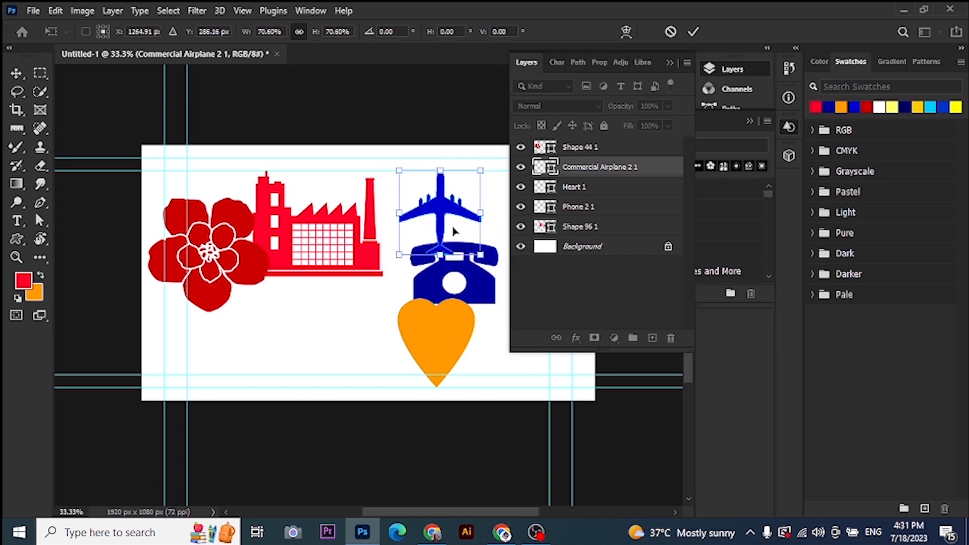
{"action": "left_click_drag", "start_coordinate": [441, 216], "coordinate": [452, 234]}
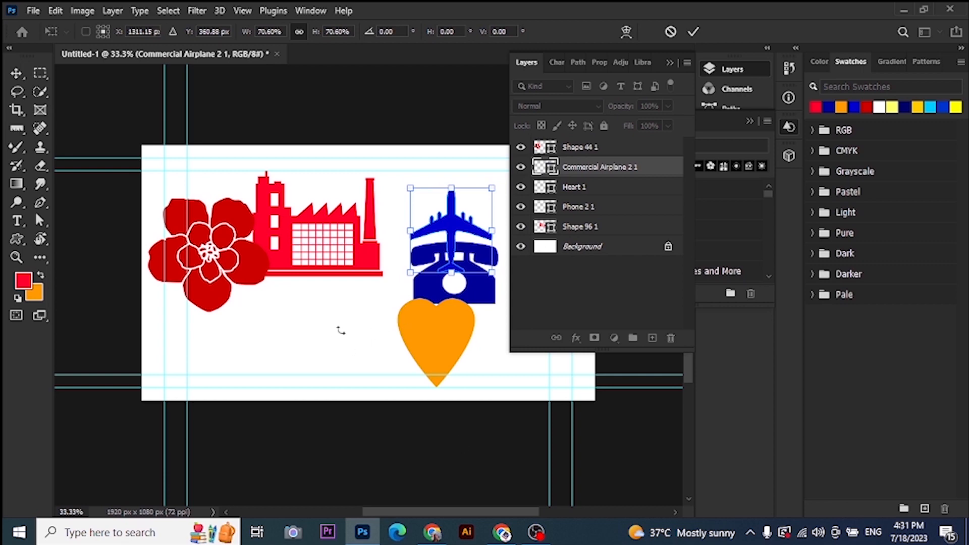
{"action": "left_click", "coordinate": [17, 64]}
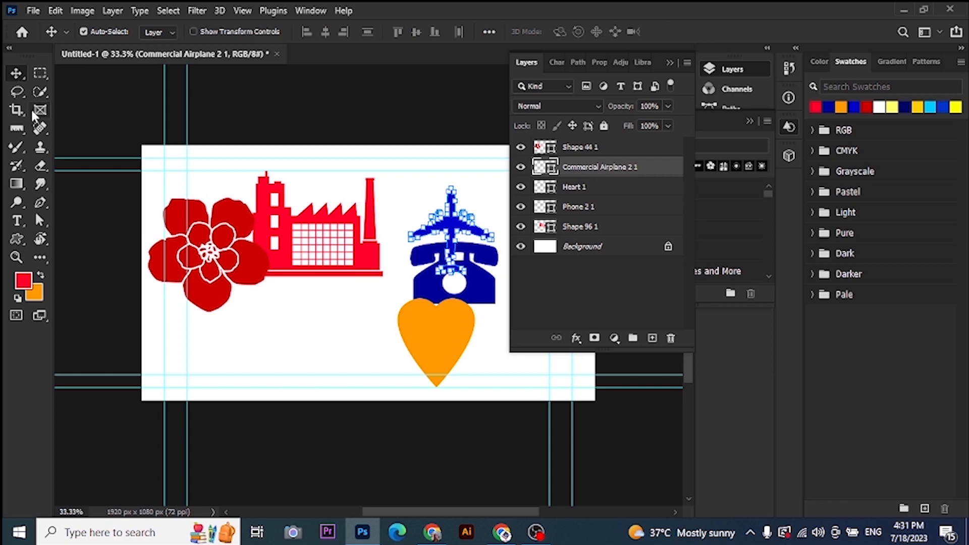
Select the airplane, phone and heart layers together and group them.
{"action": "left_click_drag", "start_coordinate": [416, 191], "coordinate": [493, 364]}
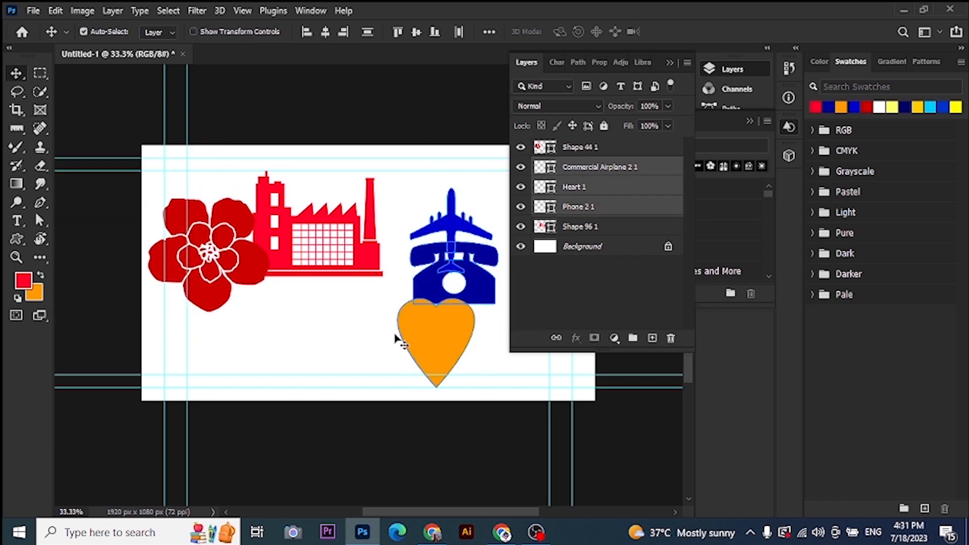
{"action": "key", "text": "ctrl"}
{"action": "key", "text": "ctrl"}
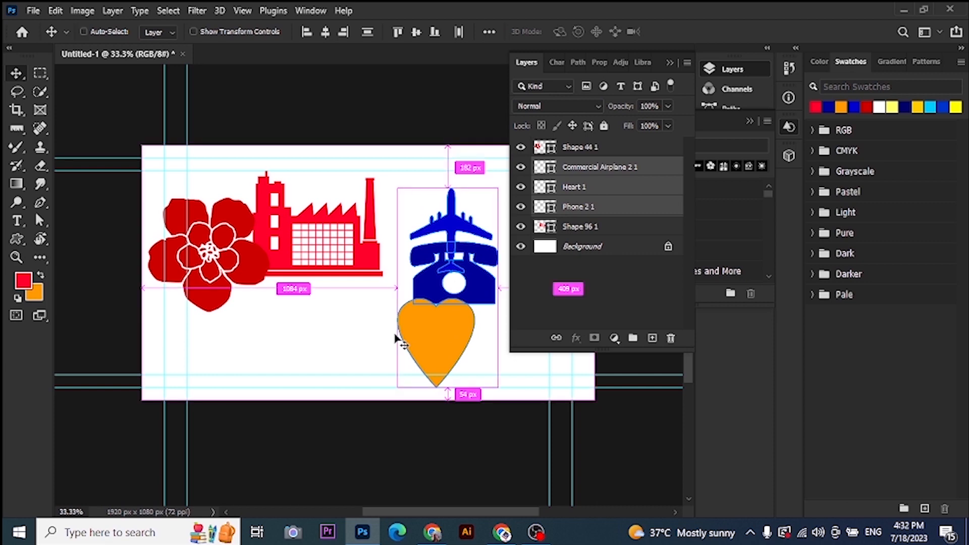
{"action": "key", "text": "ctrl+g"}
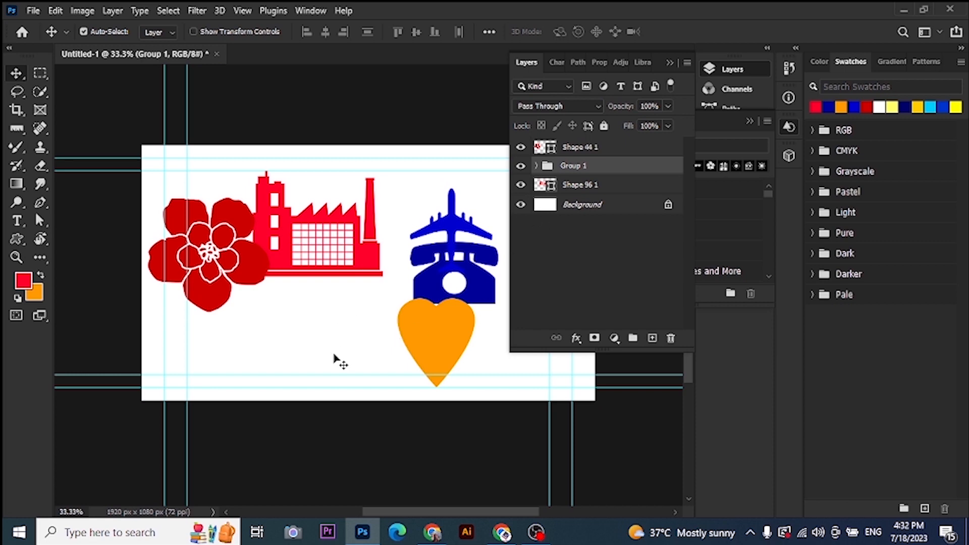
Move the heart alone out of the stack and back under the phone, and shift the factory up past the canvas's upper edge.
{"action": "left_click_drag", "start_coordinate": [409, 343], "coordinate": [302, 355]}
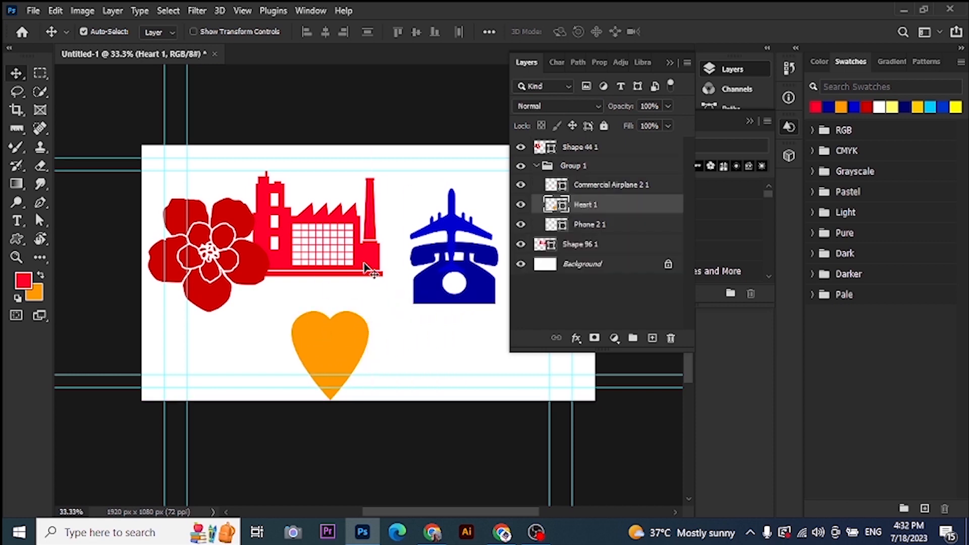
{"action": "left_click_drag", "start_coordinate": [362, 263], "coordinate": [360, 218]}
{"action": "left_click_drag", "start_coordinate": [350, 348], "coordinate": [458, 334]}
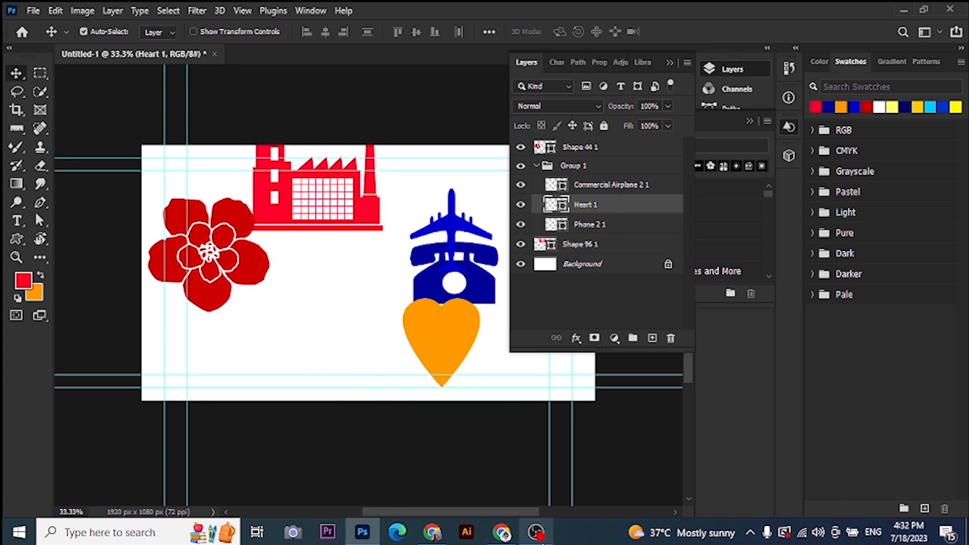
Collapse Group 1, then reposition the heart and airplane individually so the airplane sits higher and the heart overlaps the phone's base.
{"action": "left_click", "coordinate": [537, 166]}
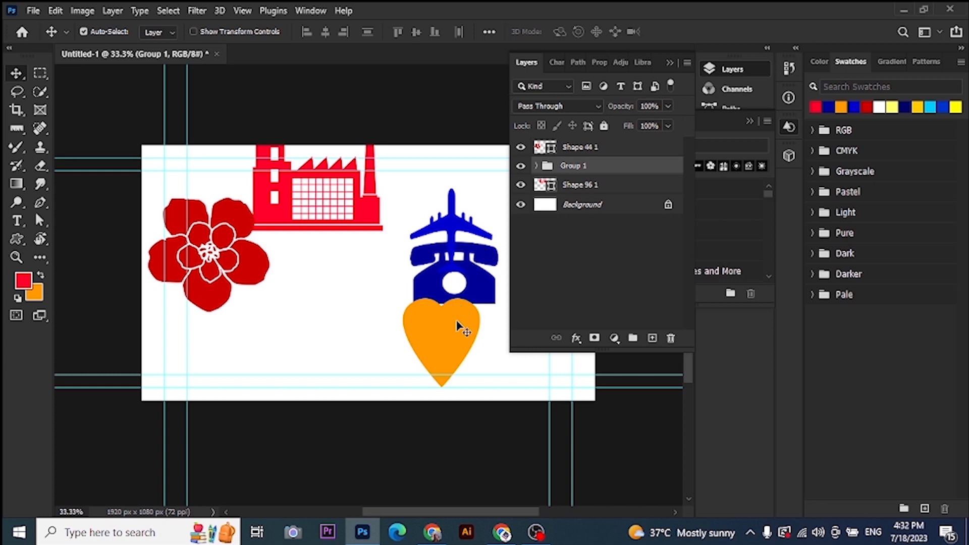
{"action": "left_click_drag", "start_coordinate": [460, 325], "coordinate": [353, 320]}
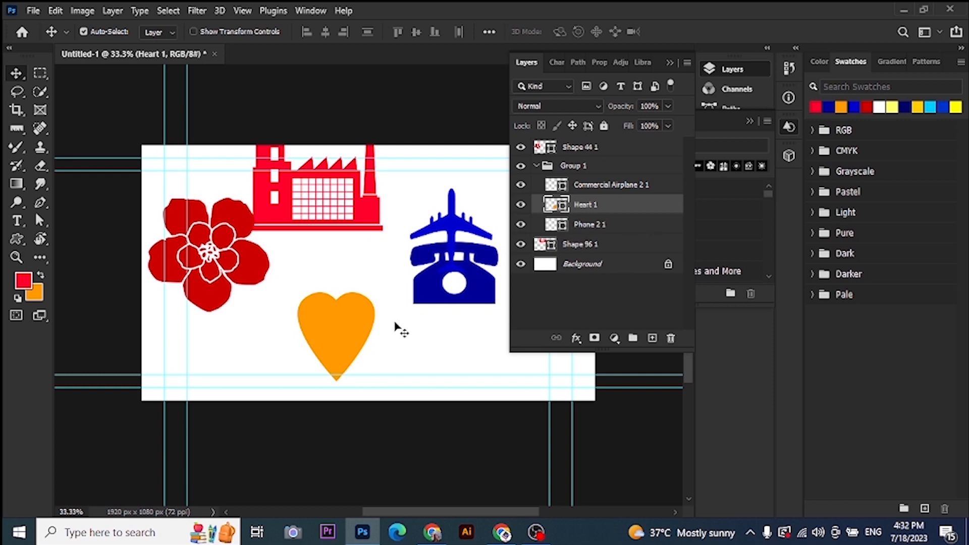
{"action": "left_click_drag", "start_coordinate": [356, 331], "coordinate": [434, 332]}
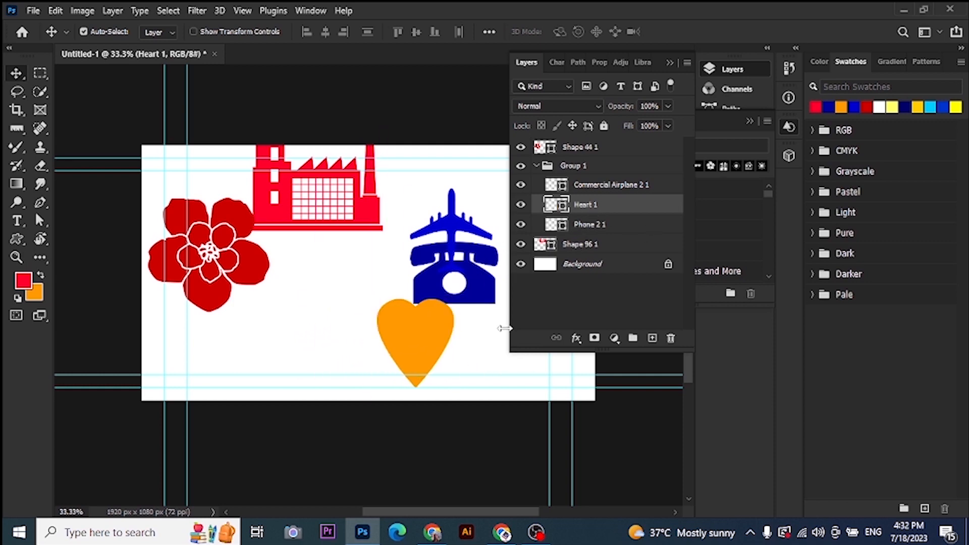
{"action": "mouse_move", "coordinate": [452, 228]}
{"action": "left_mouse_down"}
{"action": "mouse_move", "coordinate": [446, 185]}
{"action": "mouse_move", "coordinate": [437, 222]}
{"action": "mouse_move", "coordinate": [446, 224]}
{"action": "left_mouse_up"}
{"action": "left_click_drag", "start_coordinate": [416, 331], "coordinate": [434, 318]}
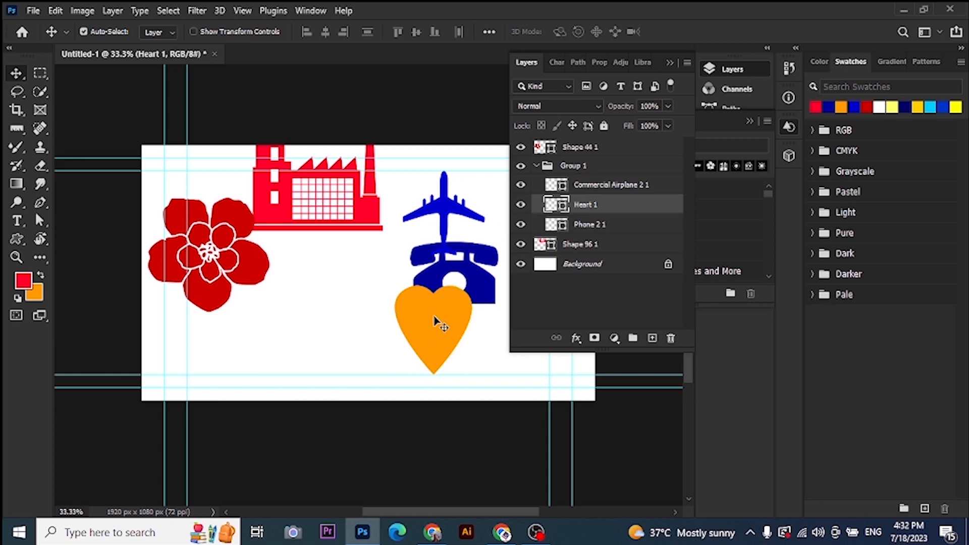
Select Group 1 from the canvas layer list, then select the heart, airplane and phone individually on the canvas.
{"action": "right_click", "coordinate": [439, 272]}
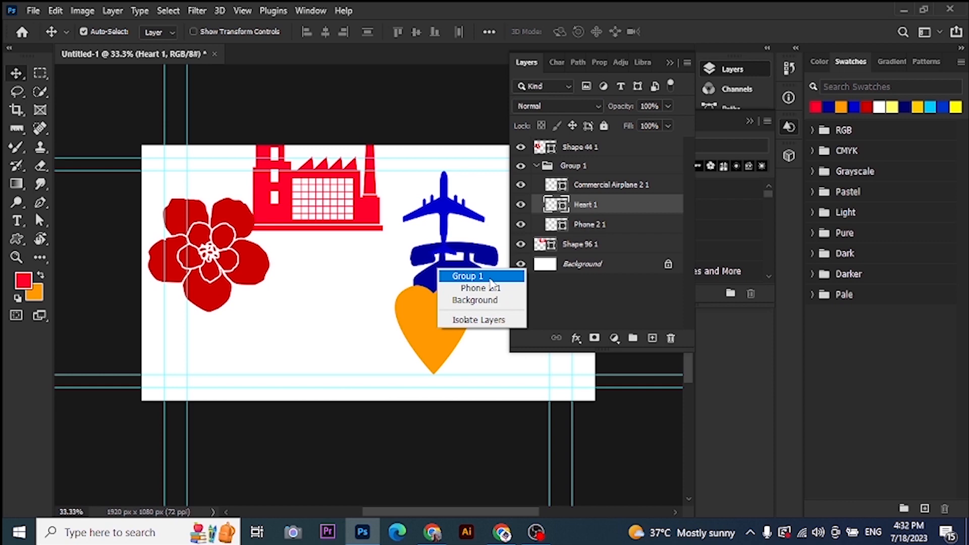
{"action": "left_click", "coordinate": [469, 276]}
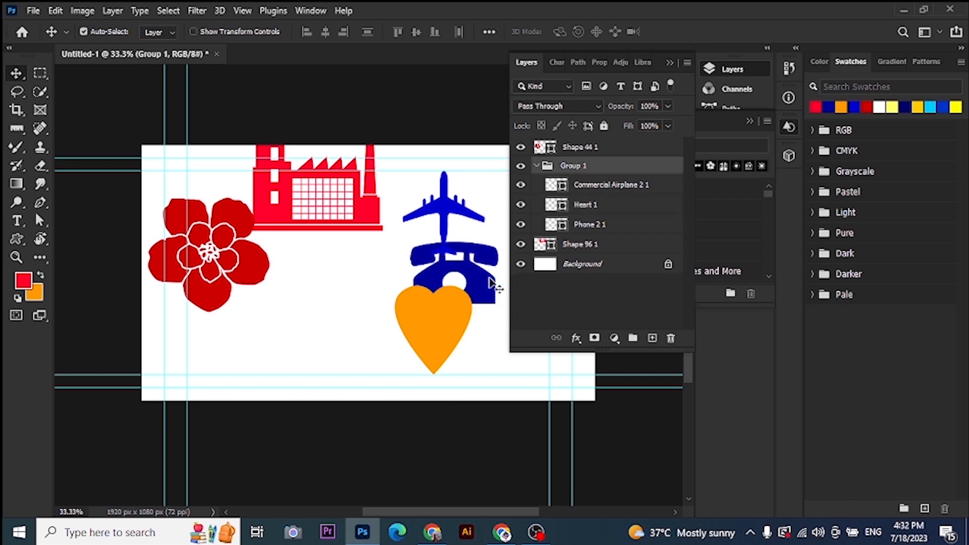
{"action": "left_click", "coordinate": [460, 321]}
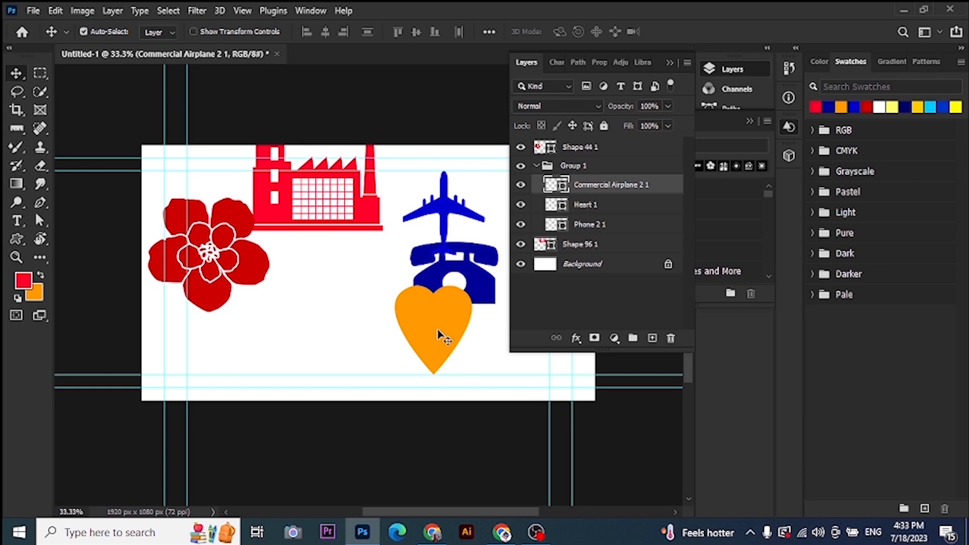
{"action": "left_click", "coordinate": [444, 315]}
{"action": "left_click", "coordinate": [452, 204]}
{"action": "left_click", "coordinate": [482, 277]}
{"action": "left_click", "coordinate": [447, 320]}
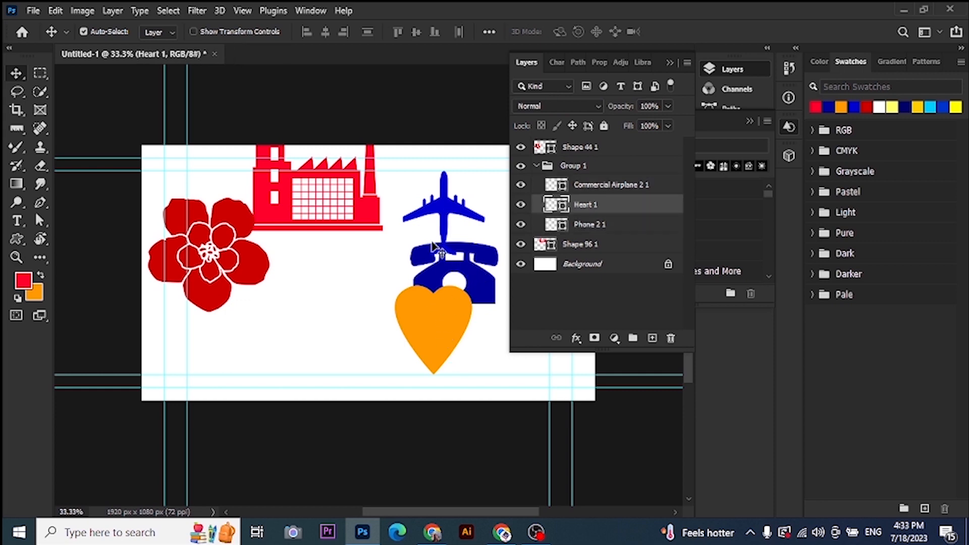
{"action": "left_click", "coordinate": [444, 221]}
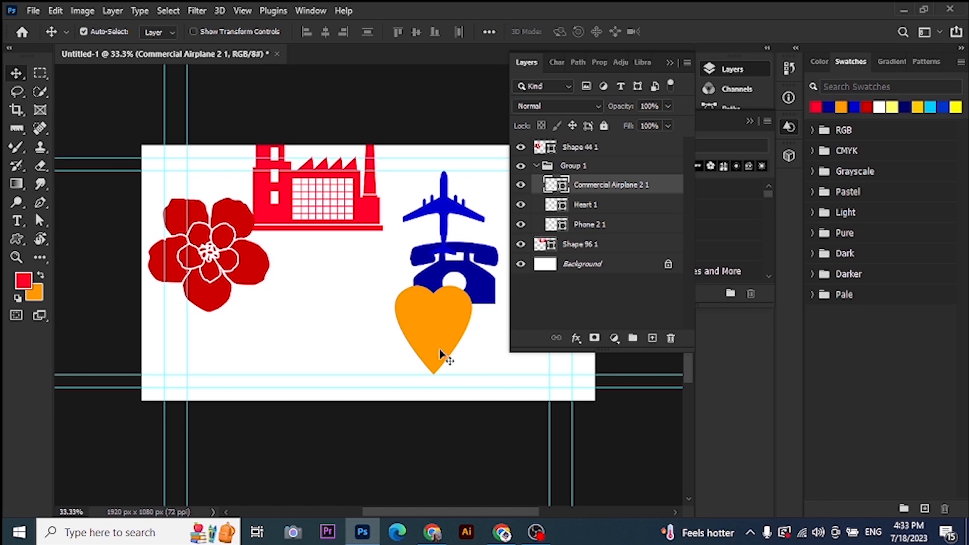
Select Group 1 at the heart with Auto-Select temporarily off, and move the whole group slightly up.
{"action": "key", "text": "ctrl"}
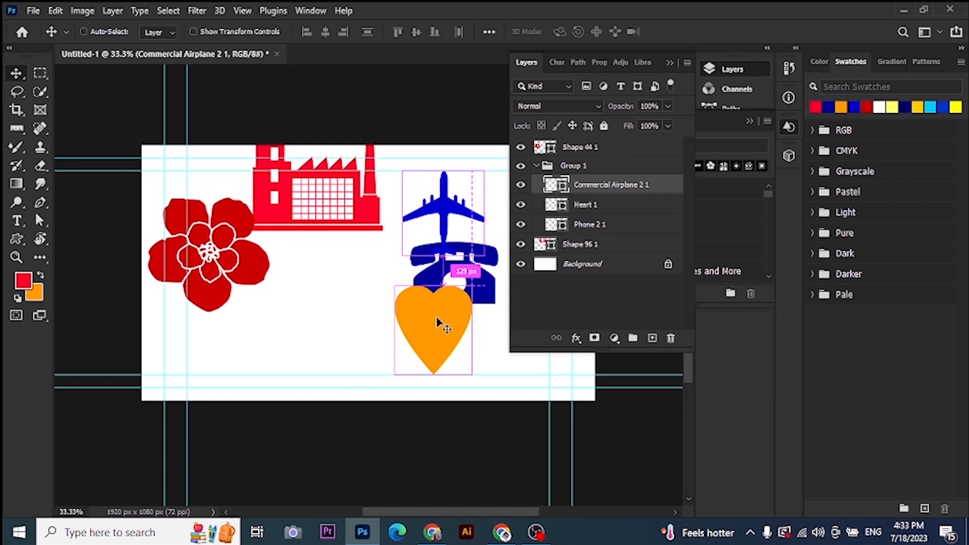
{"action": "right_click", "coordinate": [439, 322]}
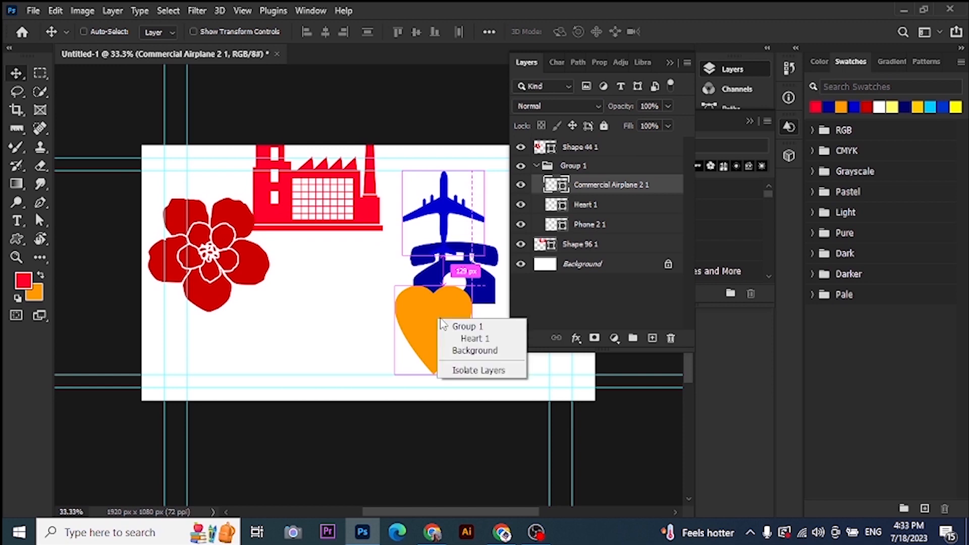
{"action": "left_click", "coordinate": [468, 327]}
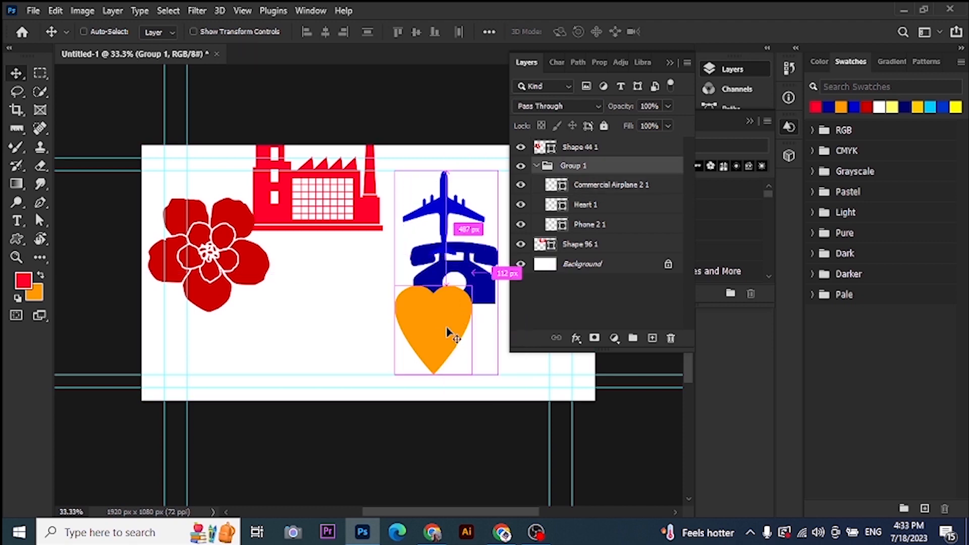
{"action": "mouse_move", "coordinate": [455, 311]}
{"action": "left_mouse_down"}
{"action": "mouse_move", "coordinate": [407, 357]}
{"action": "mouse_move", "coordinate": [467, 333]}
{"action": "mouse_move", "coordinate": [418, 303]}
{"action": "mouse_move", "coordinate": [343, 313]}
{"action": "mouse_move", "coordinate": [364, 365]}
{"action": "mouse_move", "coordinate": [458, 344]}
{"action": "mouse_move", "coordinate": [455, 301]}
{"action": "left_mouse_up"}
{"action": "key", "text": "ctrl"}
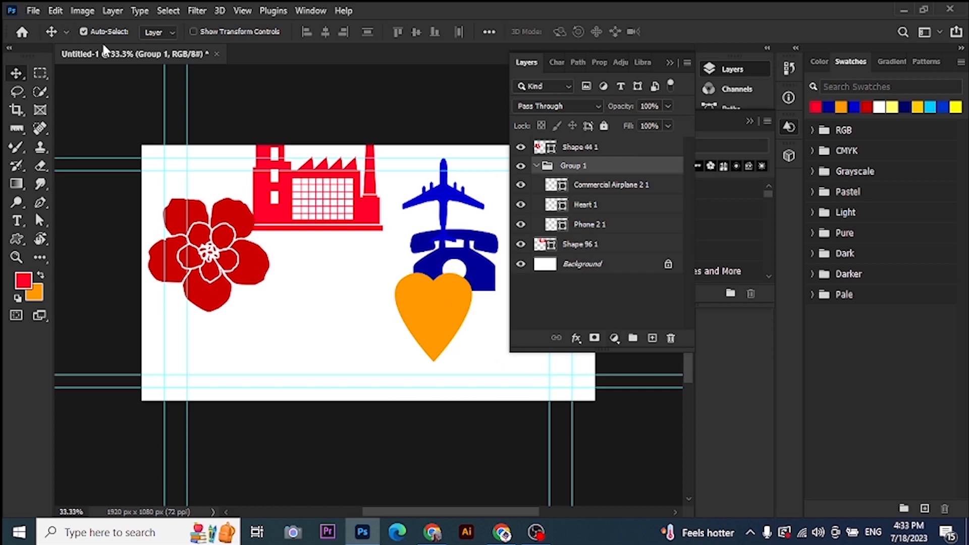
Set Auto-Select to Group and reposition the flower, the factory and all of Group 1, lowering the factory and the group.
{"action": "left_click", "coordinate": [172, 33]}
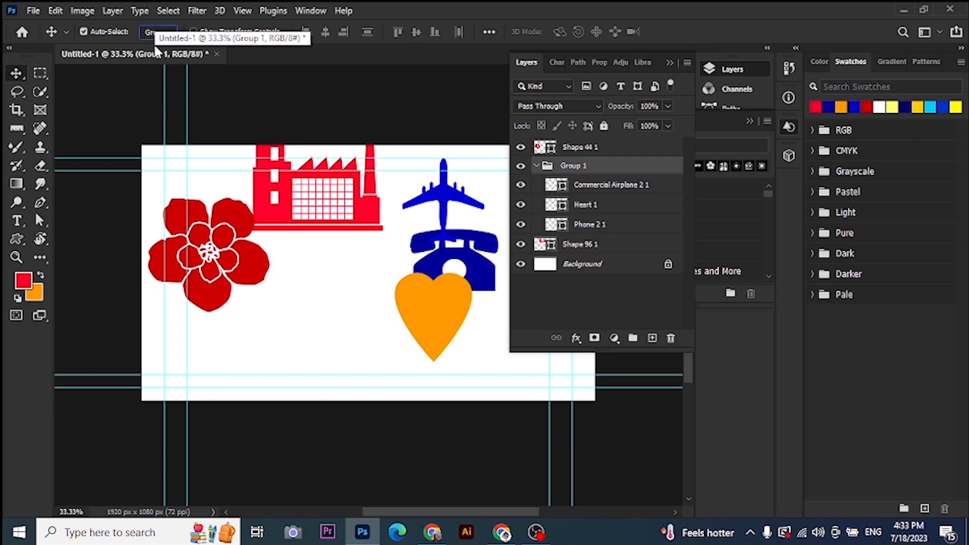
{"action": "mouse_move", "coordinate": [441, 303]}
{"action": "left_mouse_down"}
{"action": "mouse_move", "coordinate": [387, 239]}
{"action": "mouse_move", "coordinate": [371, 346]}
{"action": "mouse_move", "coordinate": [431, 318]}
{"action": "mouse_move", "coordinate": [402, 272]}
{"action": "mouse_move", "coordinate": [424, 321]}
{"action": "mouse_move", "coordinate": [450, 308]}
{"action": "mouse_move", "coordinate": [451, 294]}
{"action": "left_mouse_up"}
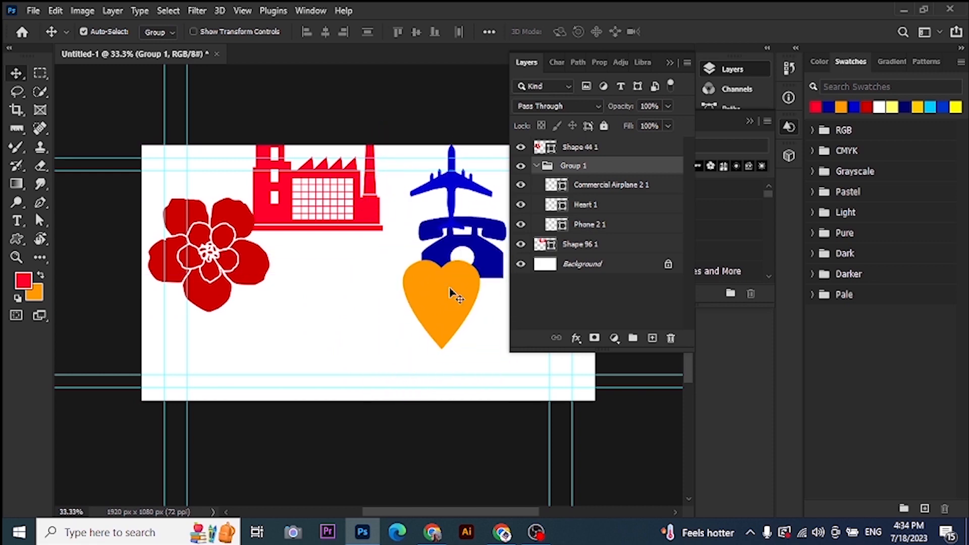
{"action": "left_click_drag", "start_coordinate": [238, 228], "coordinate": [291, 248]}
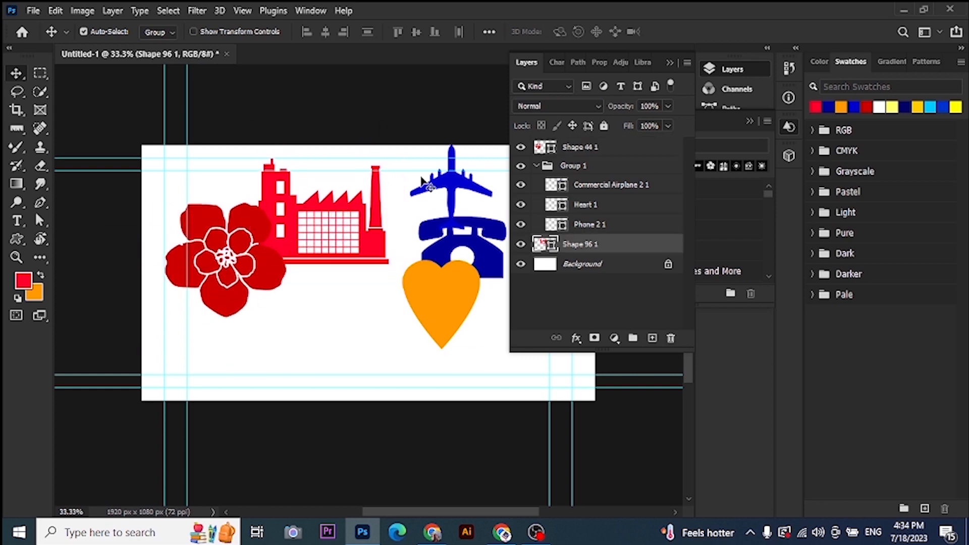
{"action": "left_click_drag", "start_coordinate": [482, 246], "coordinate": [471, 277]}
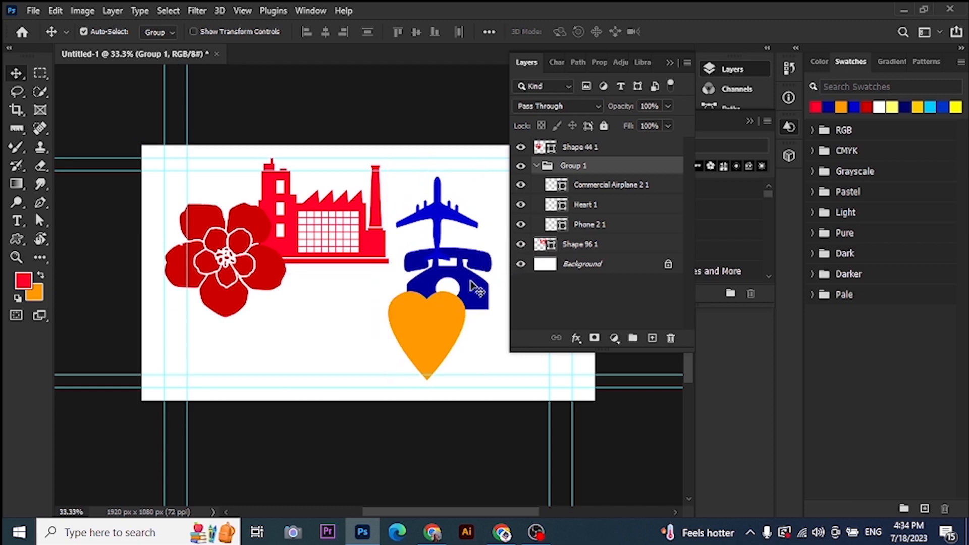
Set Auto-Select back to Layer and move only the heart straight up over the lower part of the phone.
{"action": "left_click", "coordinate": [170, 33]}
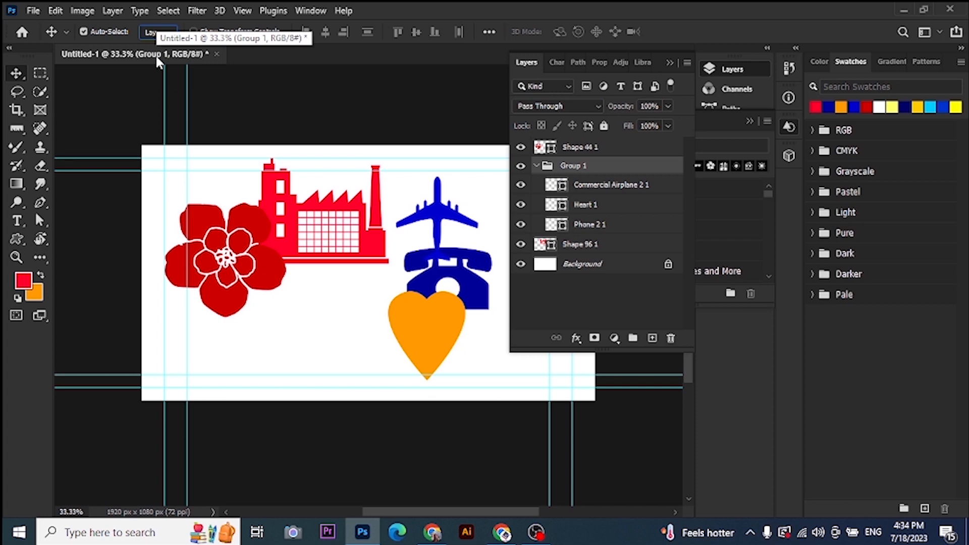
{"action": "left_click", "coordinate": [430, 334]}
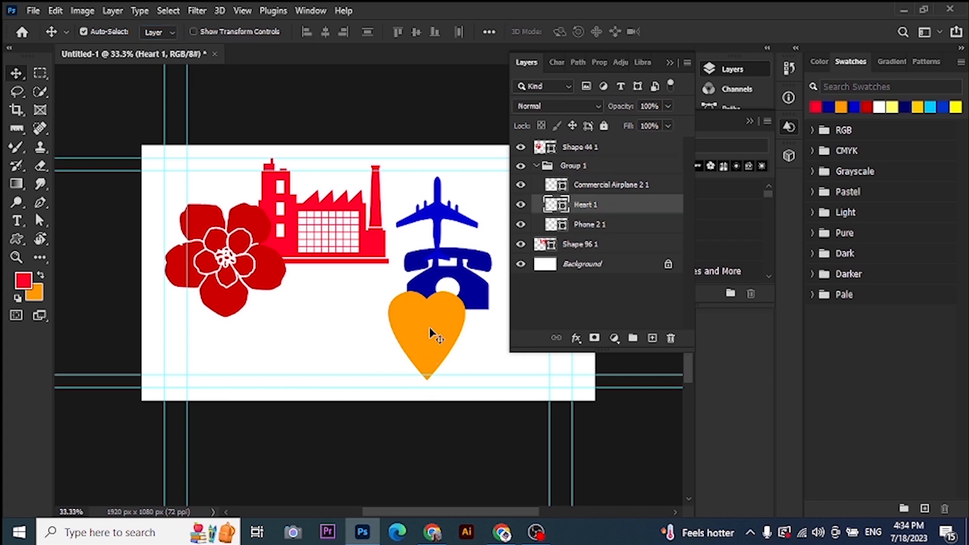
{"action": "left_click_drag", "start_coordinate": [431, 333], "coordinate": [434, 313]}
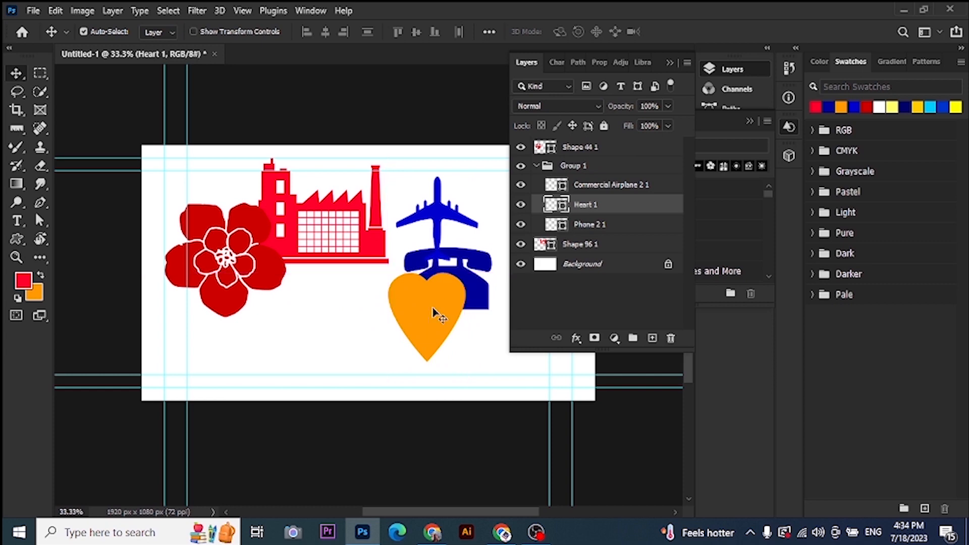
Select Group 1 from the canvas layer list at the heart and move the whole group slightly down and to the left.
{"action": "key", "text": "ctrl"}
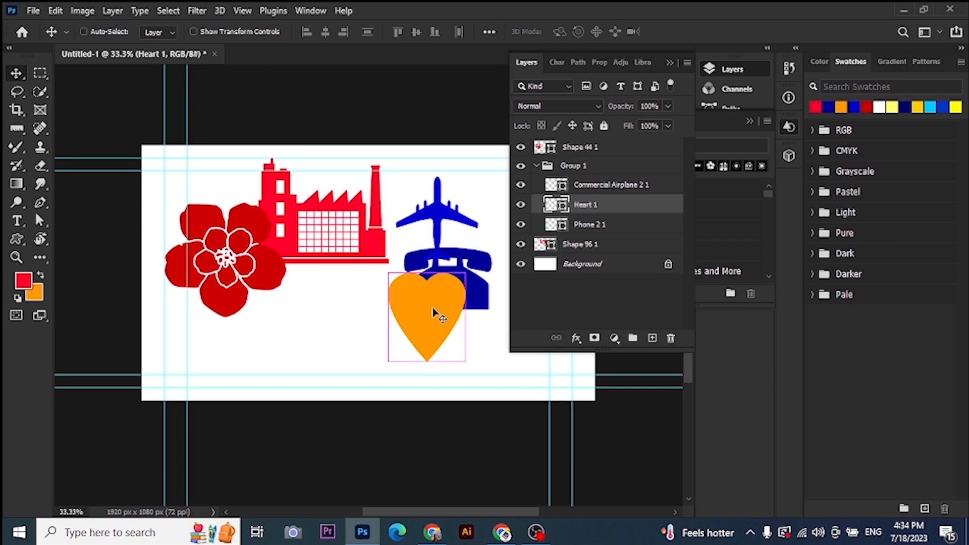
{"action": "right_click", "coordinate": [434, 314]}
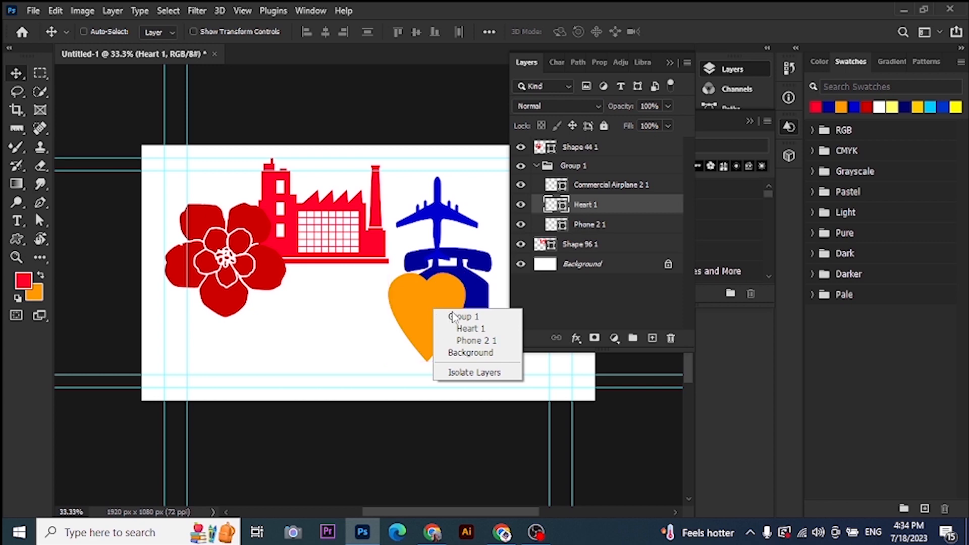
{"action": "left_click", "coordinate": [454, 316]}
{"action": "left_click_drag", "start_coordinate": [453, 316], "coordinate": [455, 344]}
{"action": "left_click_drag", "start_coordinate": [437, 314], "coordinate": [439, 314]}
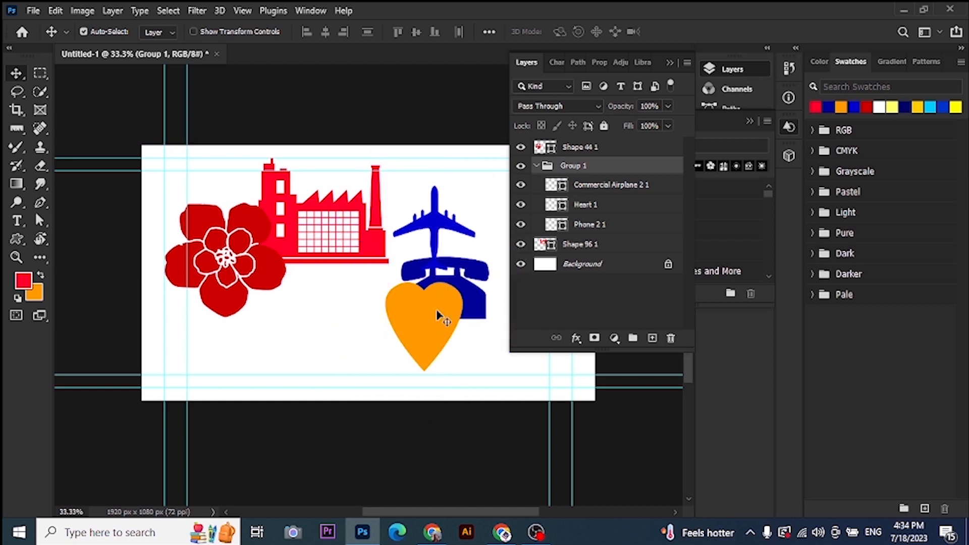
Clear the selection, select the flower and duplicate it to the lower right, beneath the factory.
{"action": "left_click", "coordinate": [333, 318]}
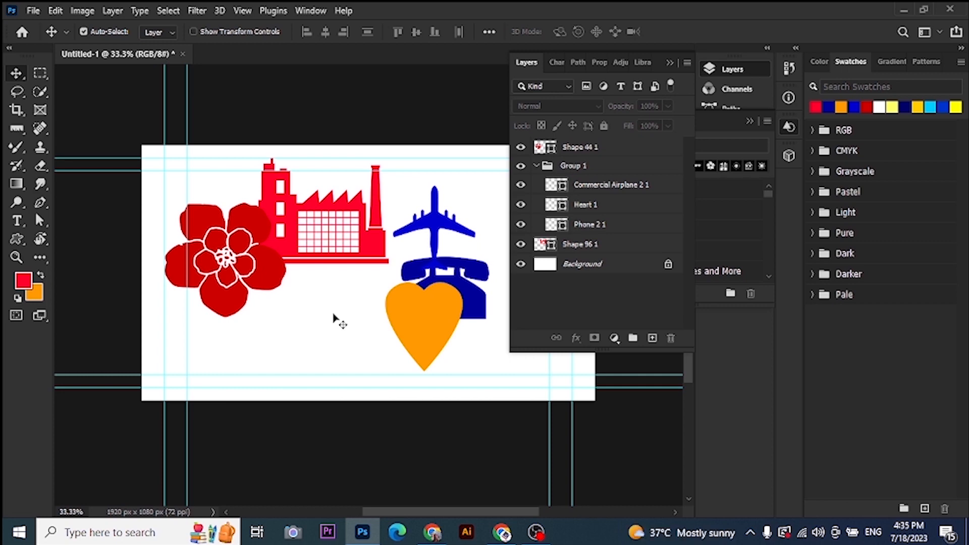
{"action": "left_click", "coordinate": [268, 270]}
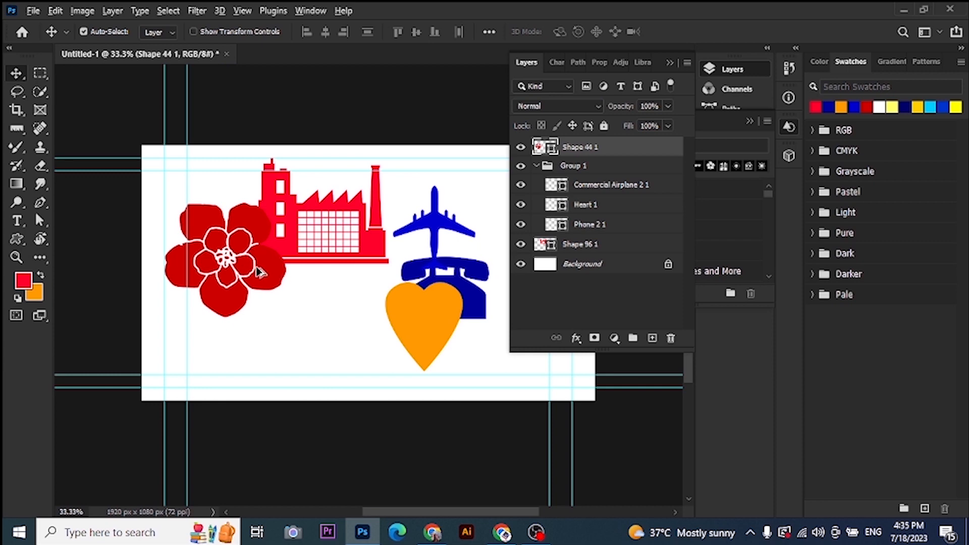
{"action": "left_click_drag", "start_coordinate": [260, 255], "coordinate": [326, 342]}
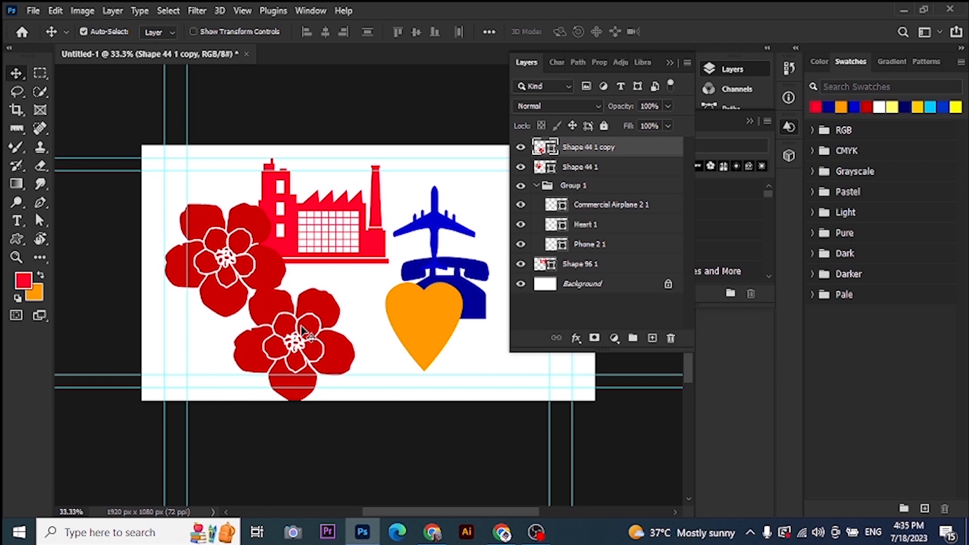
Duplicate Group 1 to the far left side of the canvas, and undo both the group copy and the flower copy.
{"action": "right_click", "coordinate": [457, 310]}
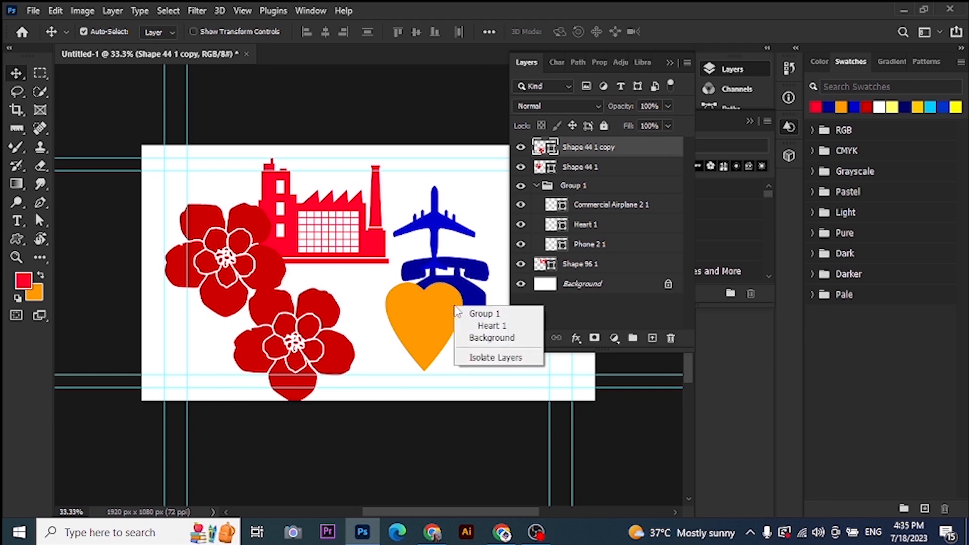
{"action": "left_click", "coordinate": [419, 105]}
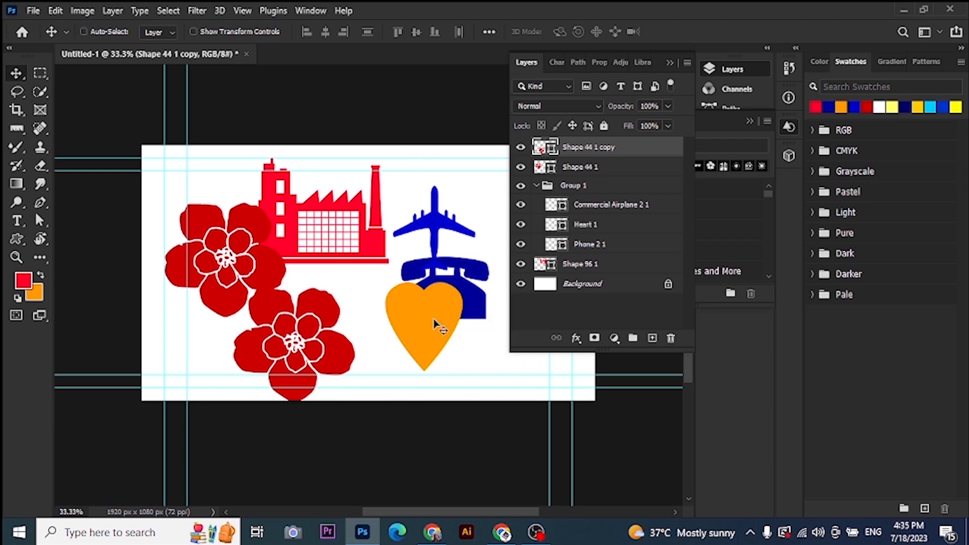
{"action": "right_click", "coordinate": [444, 310], "text": "ctrl"}
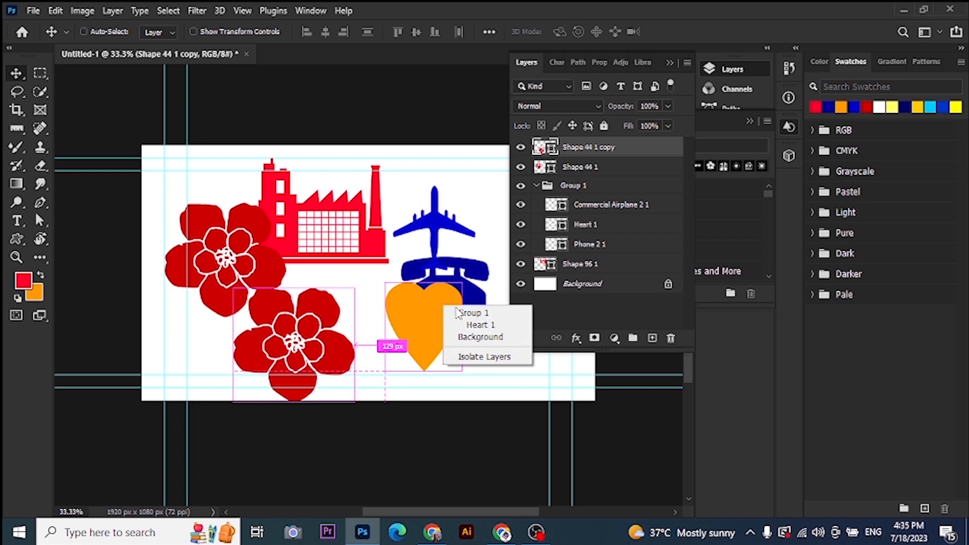
{"action": "left_click", "coordinate": [454, 313]}
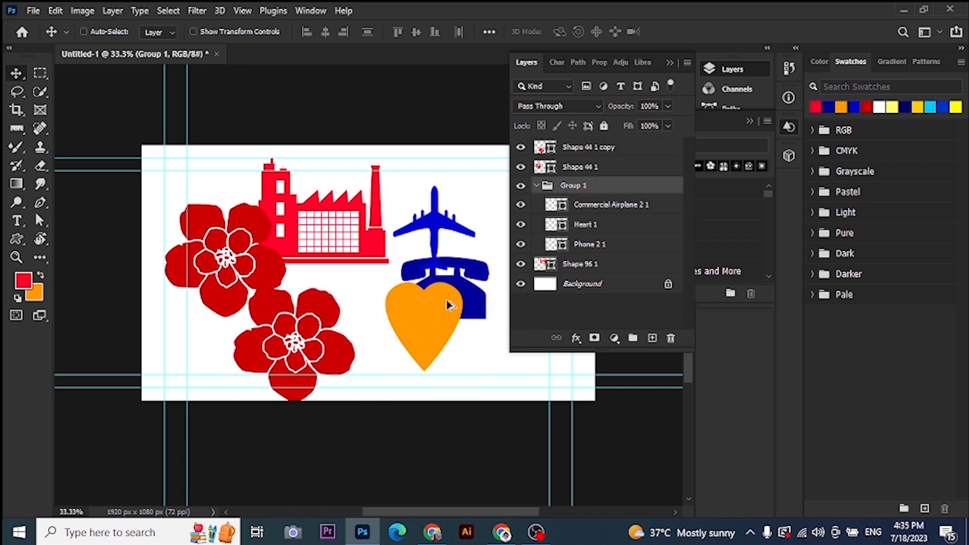
{"action": "left_click_drag", "start_coordinate": [450, 305], "coordinate": [184, 334]}
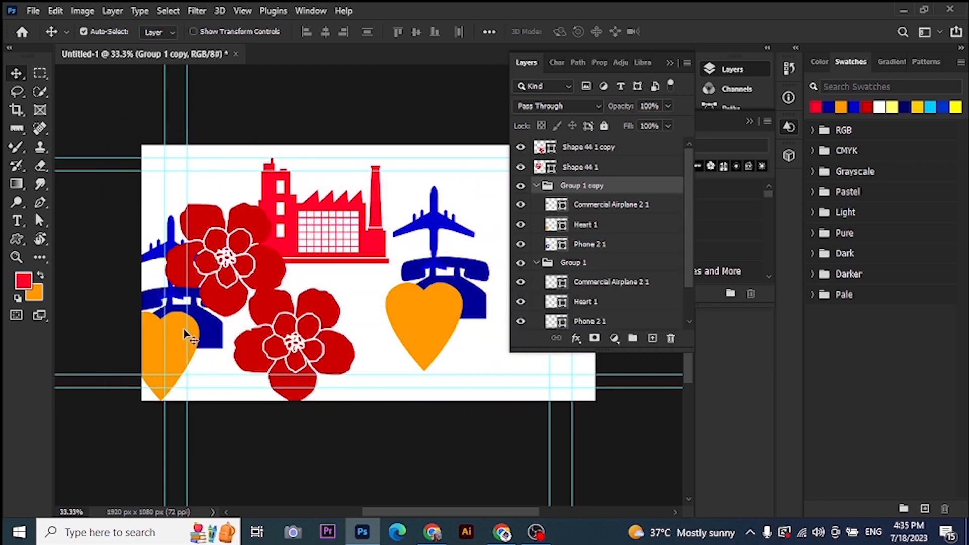
{"action": "key", "text": "ctrl+z"}
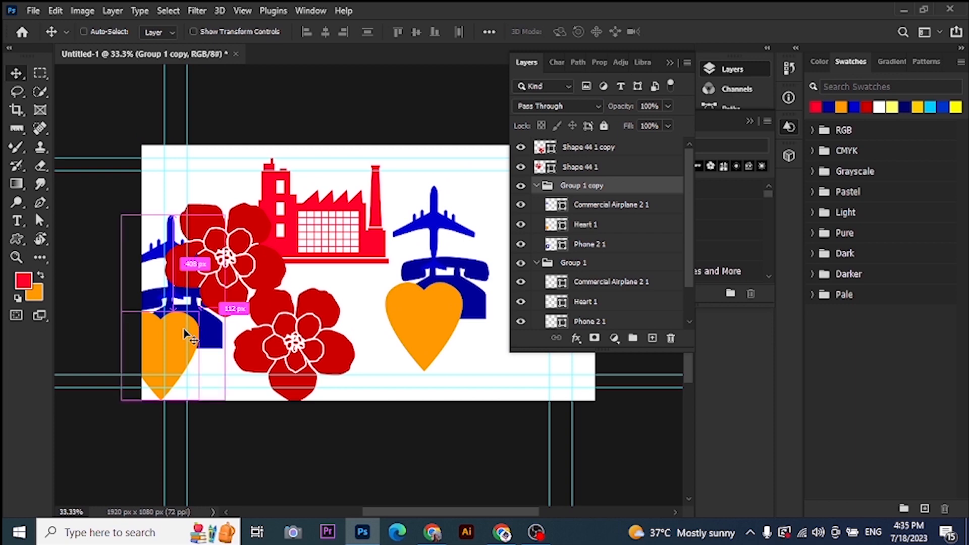
{"action": "key", "text": "ctrl+z"}
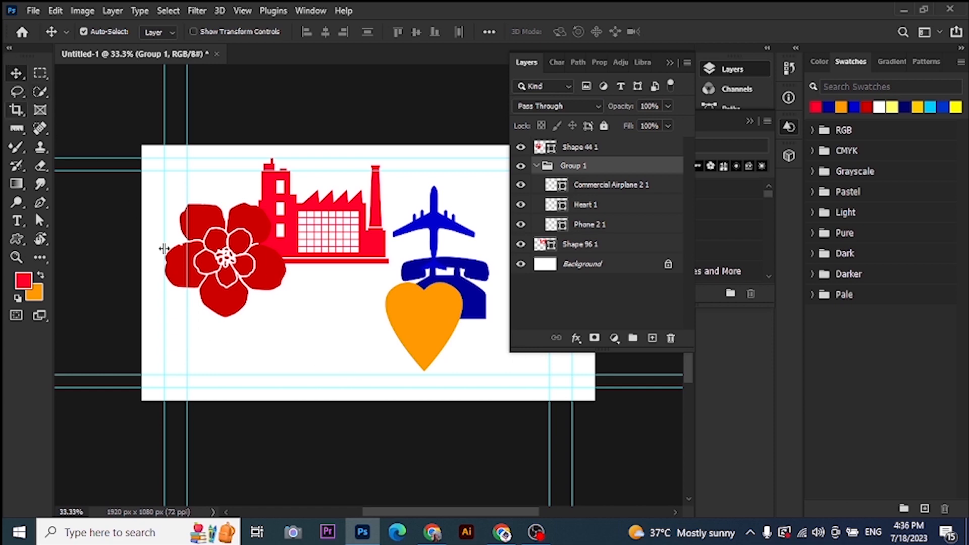
Select the flower, show its transform controls and look over the additional align and distribute options.
{"action": "left_click", "coordinate": [266, 280]}
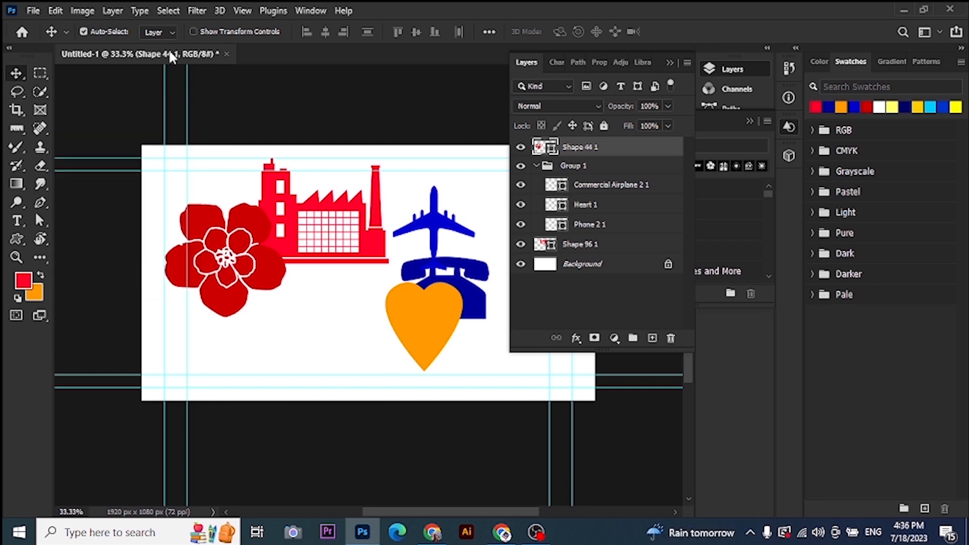
{"action": "left_click", "coordinate": [193, 32]}
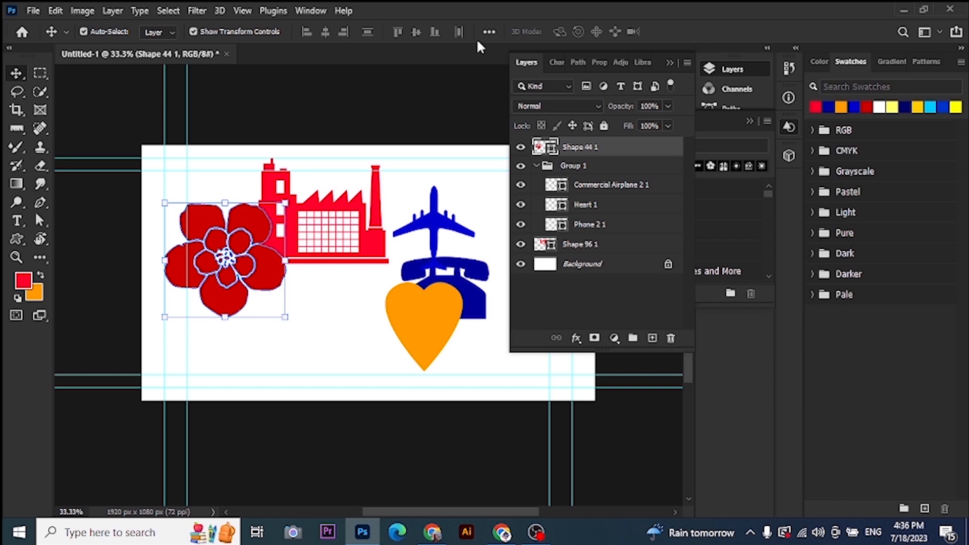
{"action": "left_click", "coordinate": [490, 31]}
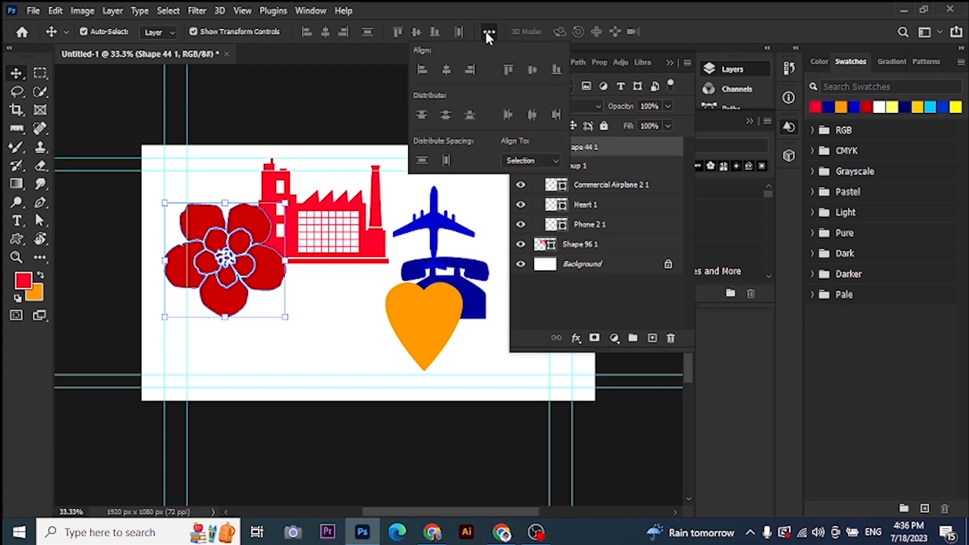
{"action": "left_click", "coordinate": [312, 34]}
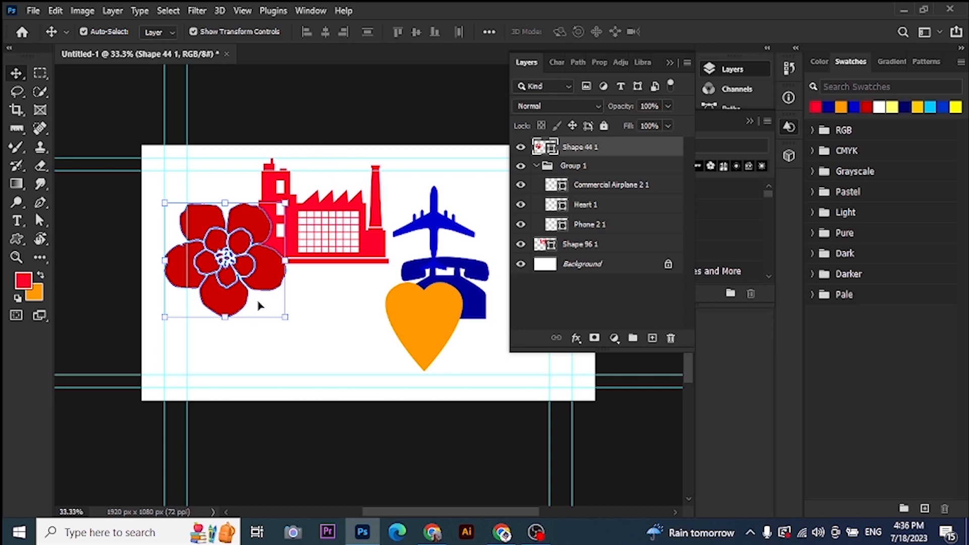
Clear the selection and select the flower and the factory together with a selection box across both shapes.
{"action": "left_click", "coordinate": [328, 302]}
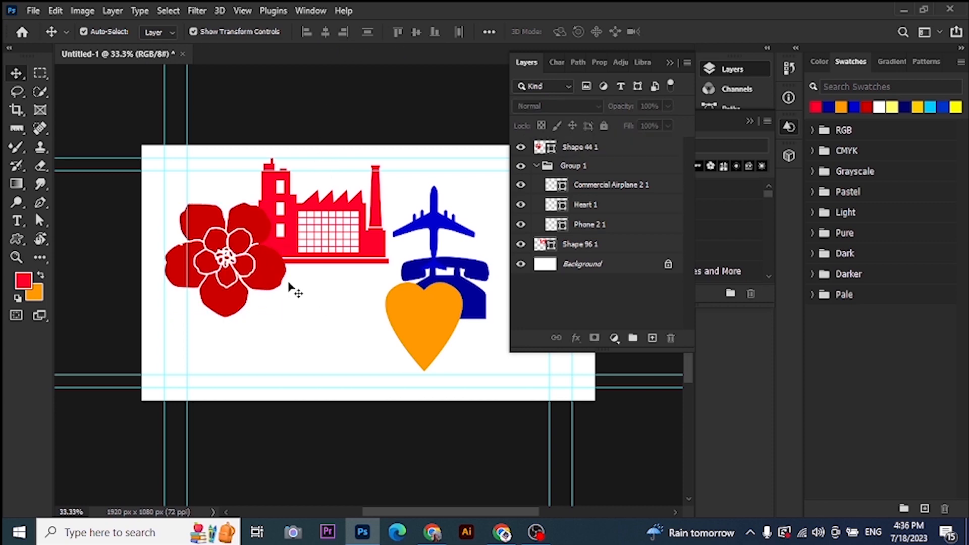
{"action": "left_click_drag", "start_coordinate": [213, 186], "coordinate": [330, 302]}
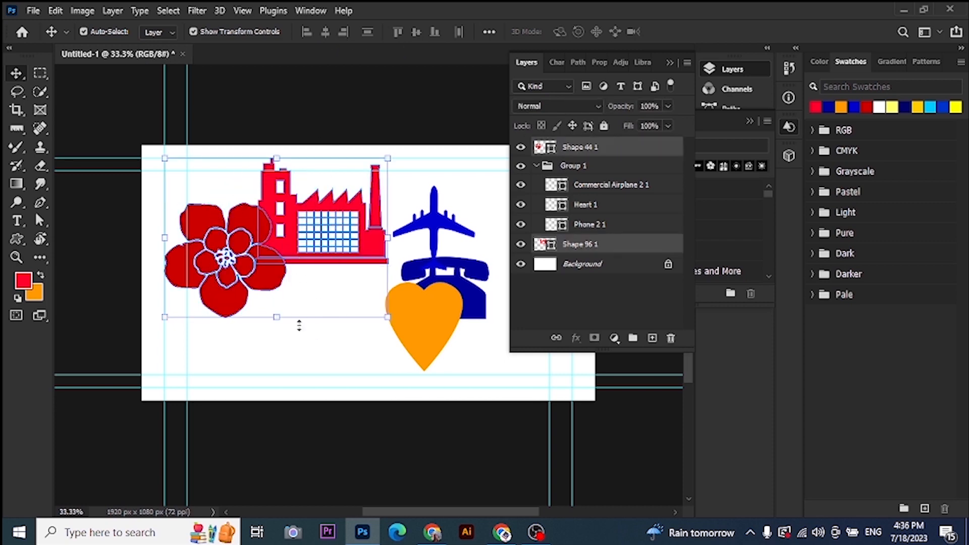
{"action": "left_click", "coordinate": [268, 354]}
{"action": "left_click_drag", "start_coordinate": [238, 194], "coordinate": [304, 275]}
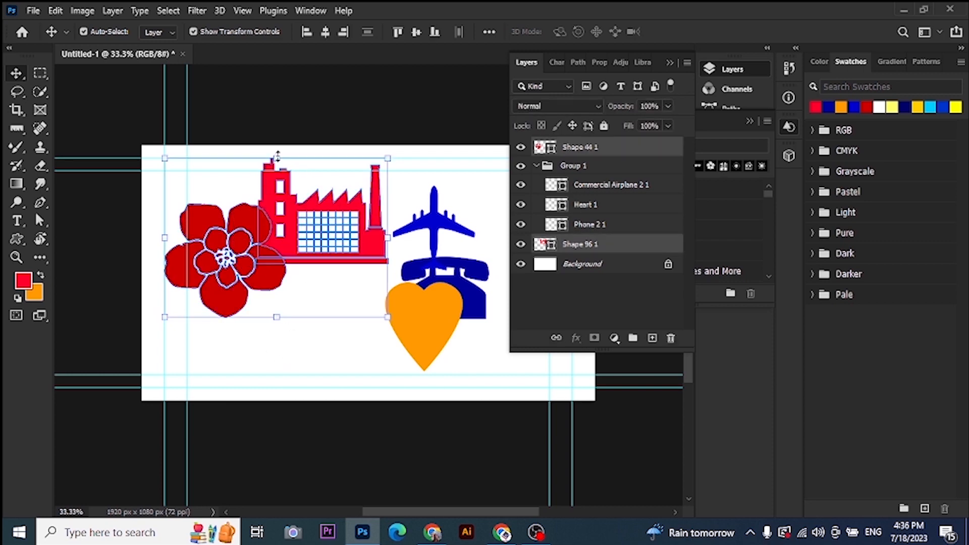
Align the flower and the factory by their horizontal centers, right edges, left edges and top edges in turn.
{"action": "left_click", "coordinate": [489, 33]}
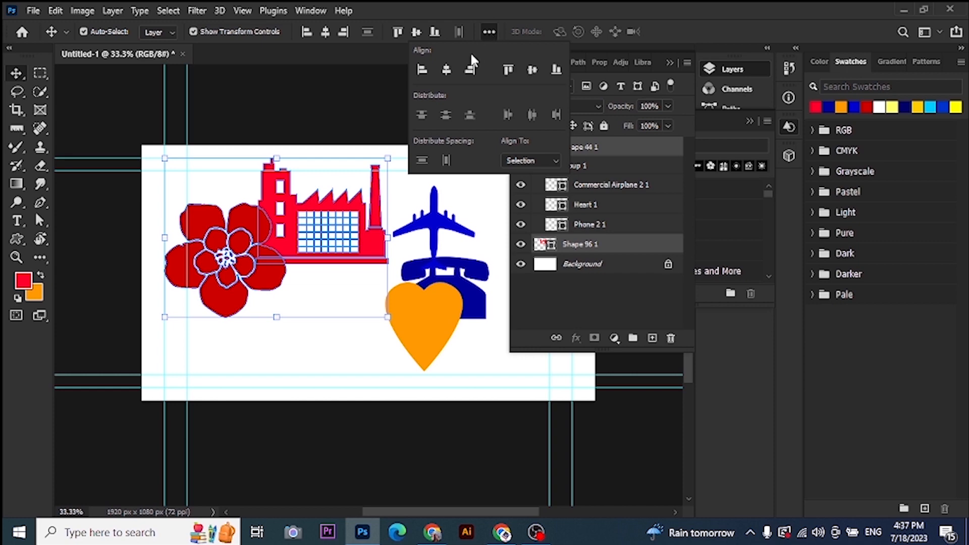
{"action": "left_click", "coordinate": [443, 72]}
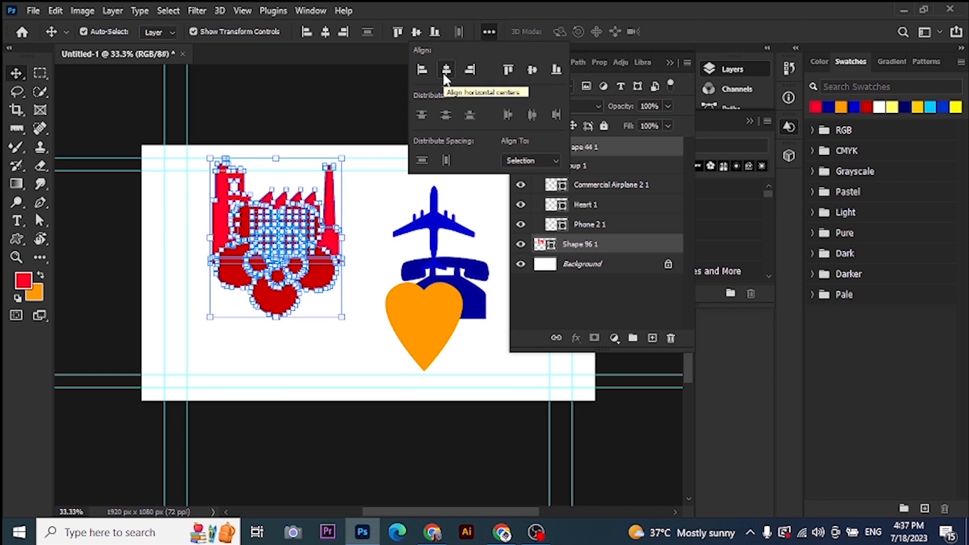
{"action": "left_click", "coordinate": [470, 71]}
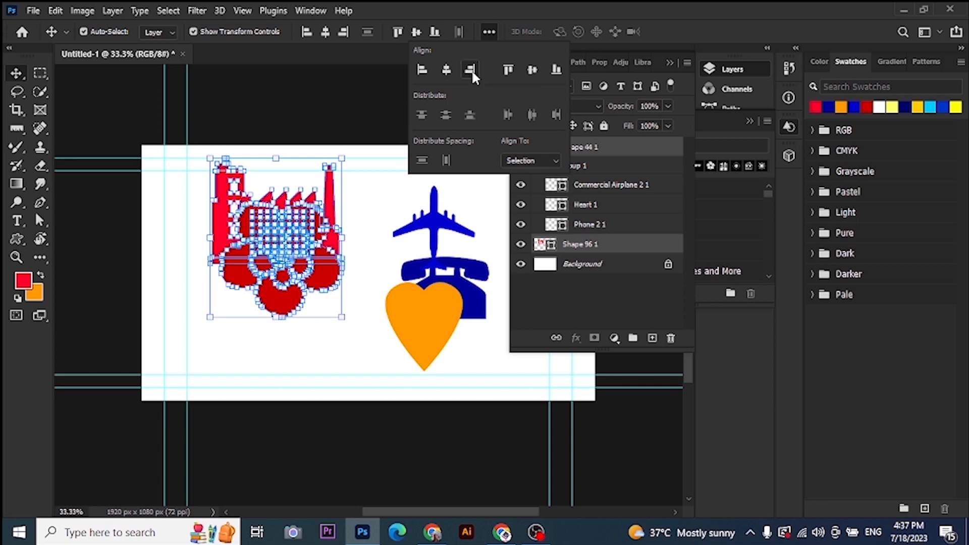
{"action": "left_click", "coordinate": [423, 70]}
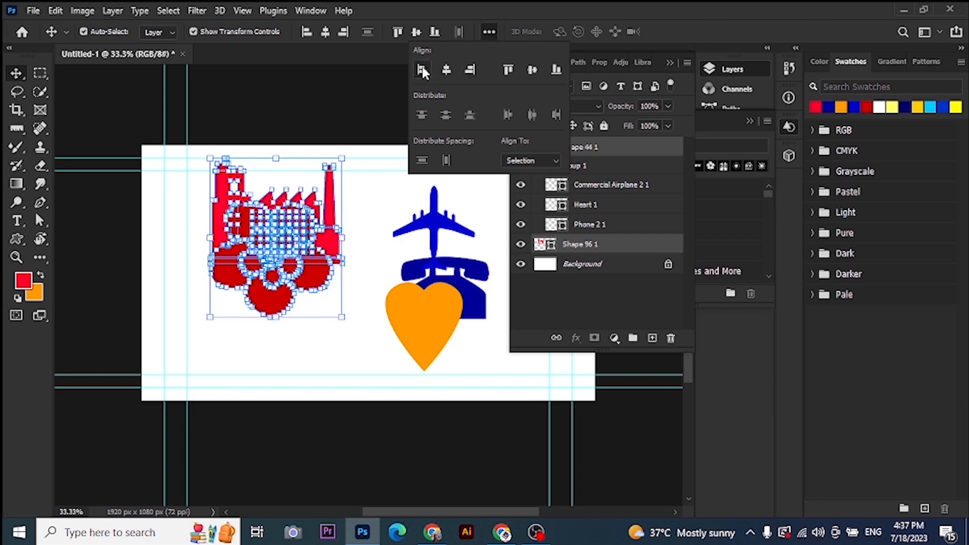
{"action": "left_click", "coordinate": [507, 71]}
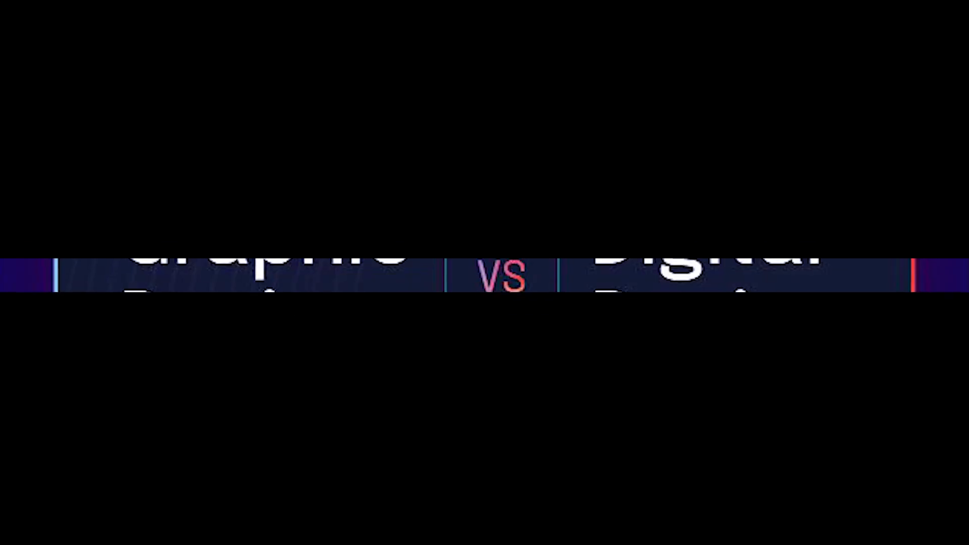